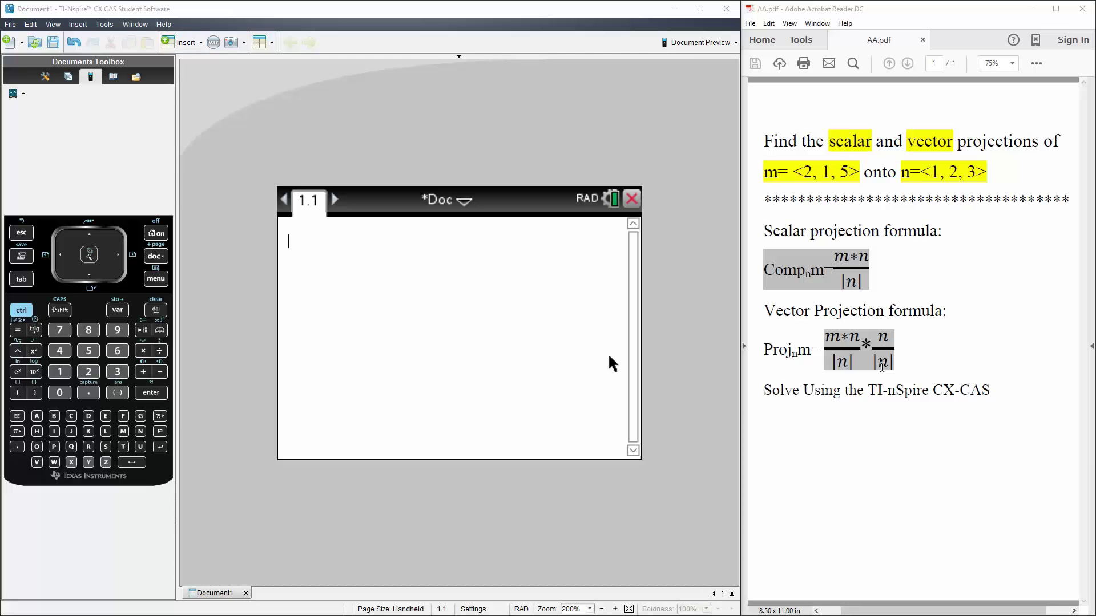
Define vector m as [2 1 5] using the assignment operator and matrix template
{"action": "left_click", "coordinate": [122, 432]}
{"action": "left_click", "coordinate": [21, 310]}
{"action": "left_click", "coordinate": [143, 331]}
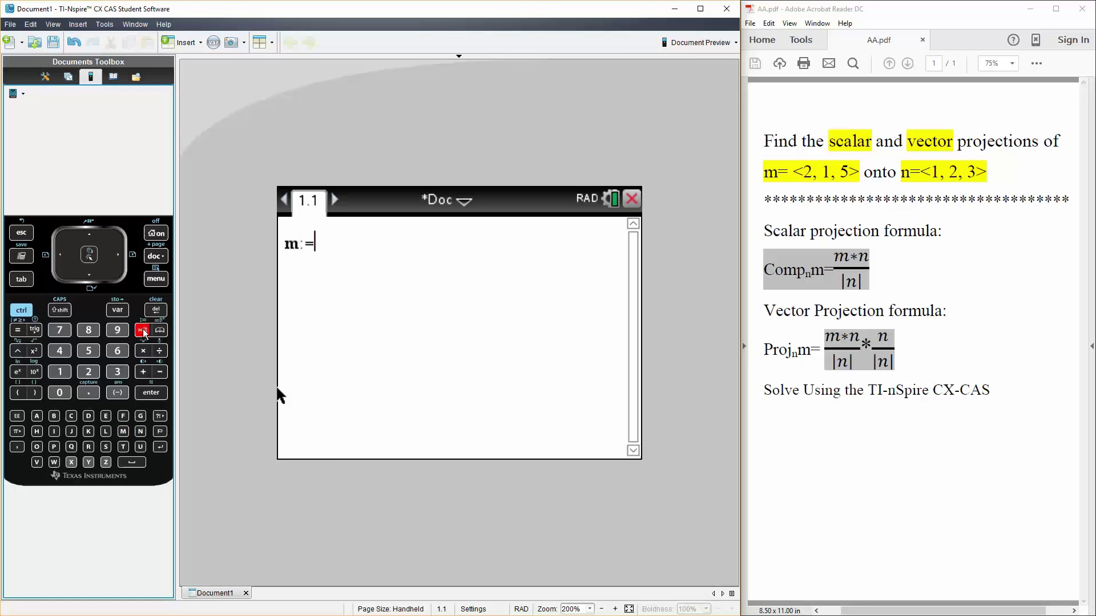
{"action": "left_click", "coordinate": [22, 310]}
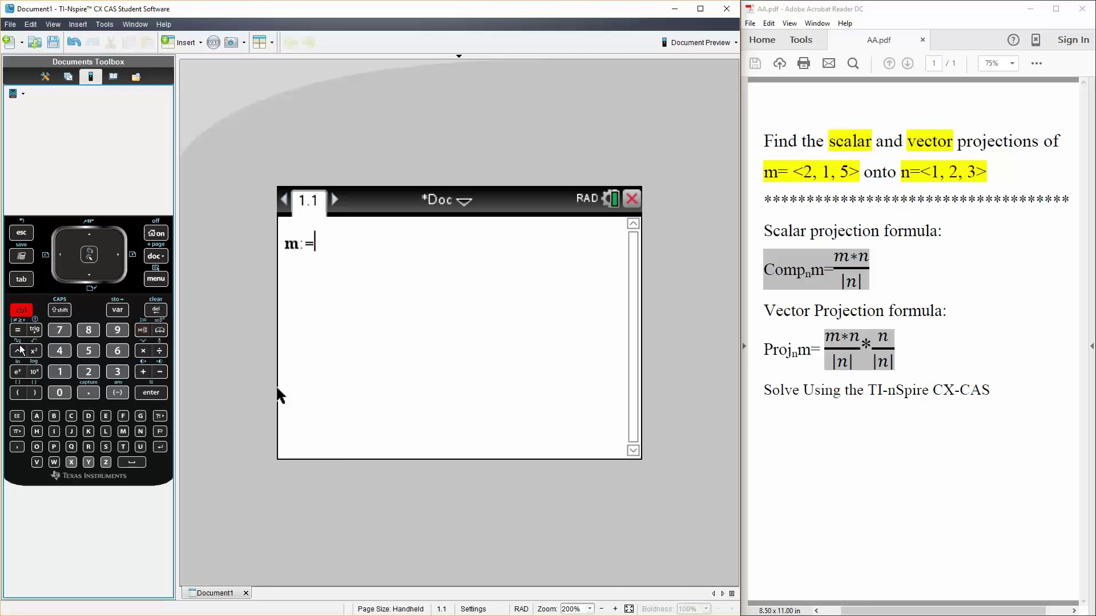
{"action": "left_click", "coordinate": [20, 393]}
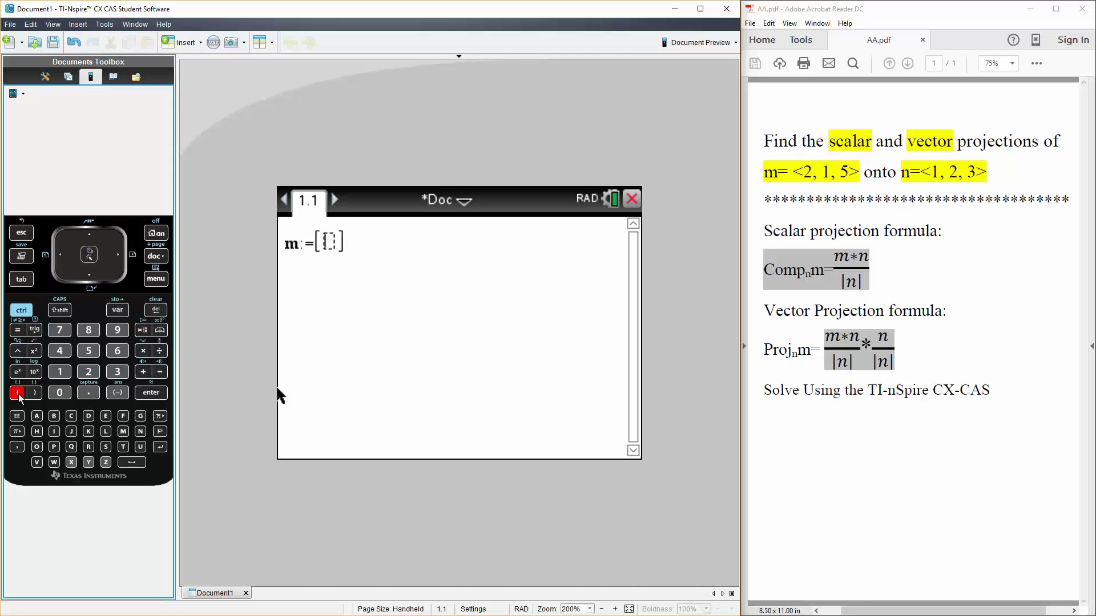
{"action": "left_click", "coordinate": [88, 373]}
{"action": "left_click", "coordinate": [21, 446]}
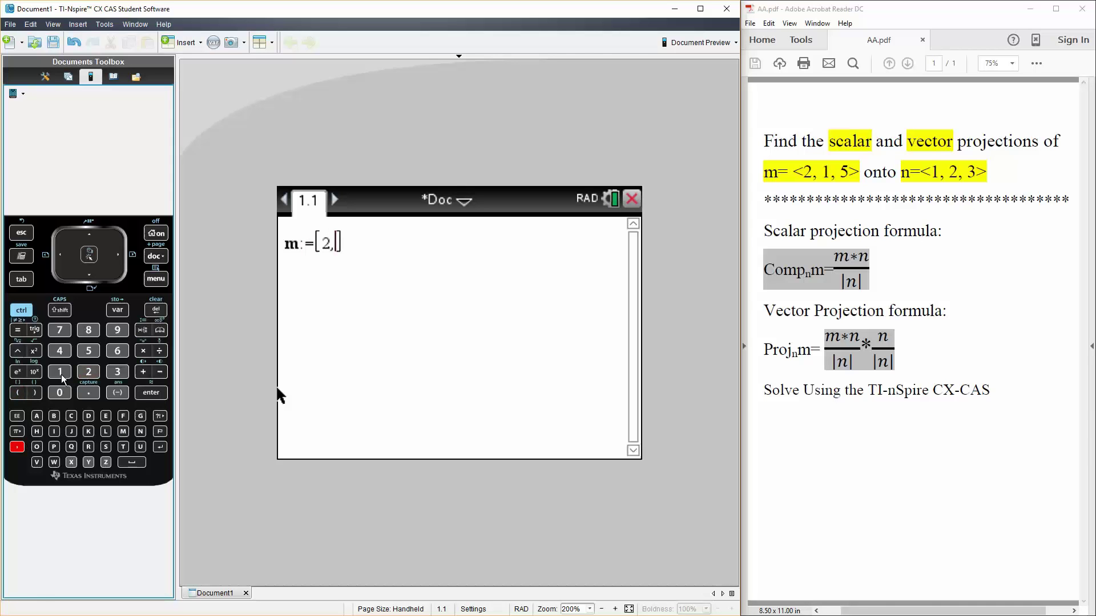
{"action": "left_click", "coordinate": [59, 373]}
{"action": "left_click", "coordinate": [16, 446]}
{"action": "left_click", "coordinate": [89, 351]}
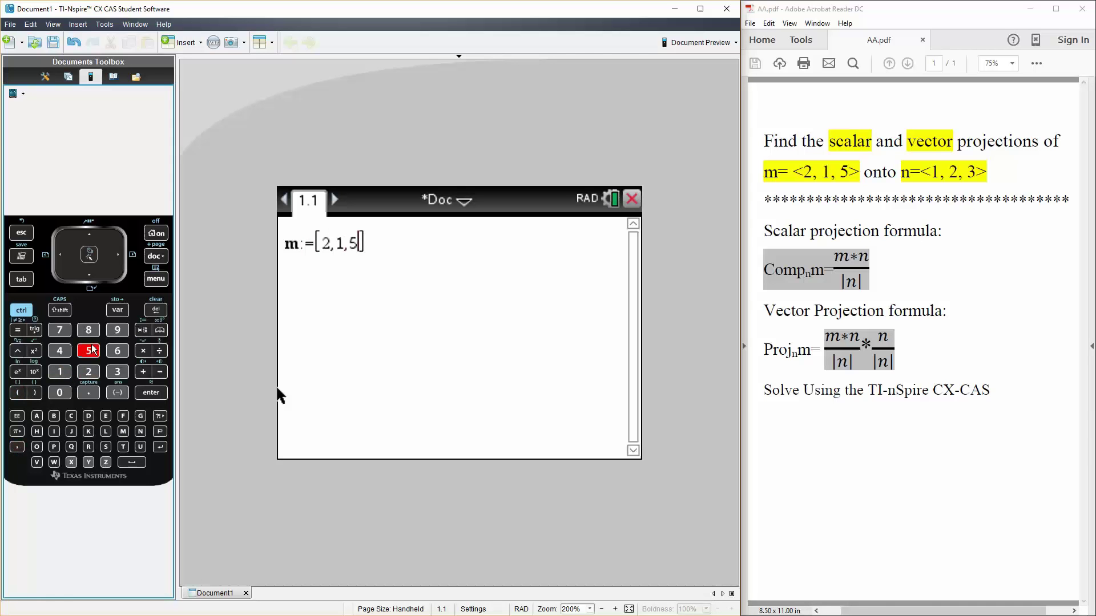
{"action": "left_click", "coordinate": [155, 390]}
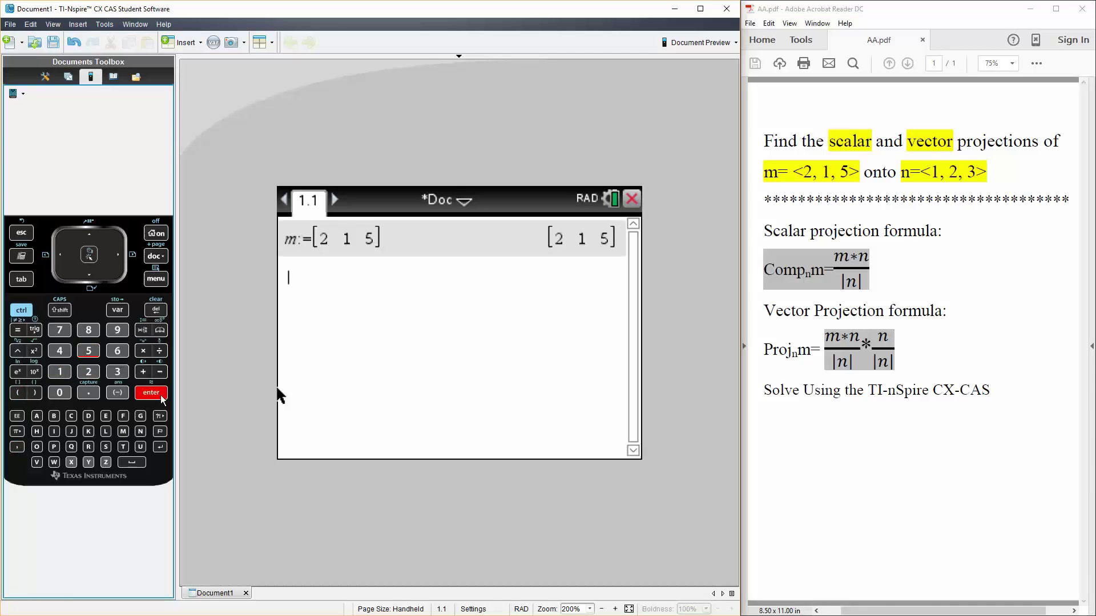
Define vector n as [1 2 3] the same way
{"action": "left_click", "coordinate": [141, 433]}
{"action": "left_click", "coordinate": [21, 309]}
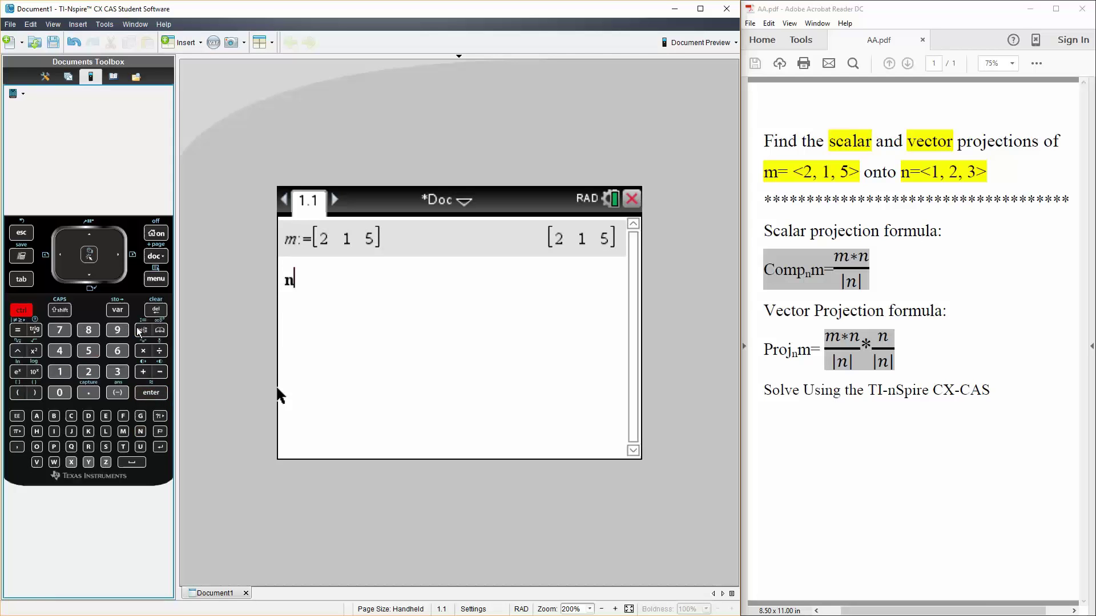
{"action": "left_click", "coordinate": [141, 329]}
{"action": "left_click", "coordinate": [22, 310]}
{"action": "left_click", "coordinate": [18, 392]}
{"action": "type", "text": "1"}
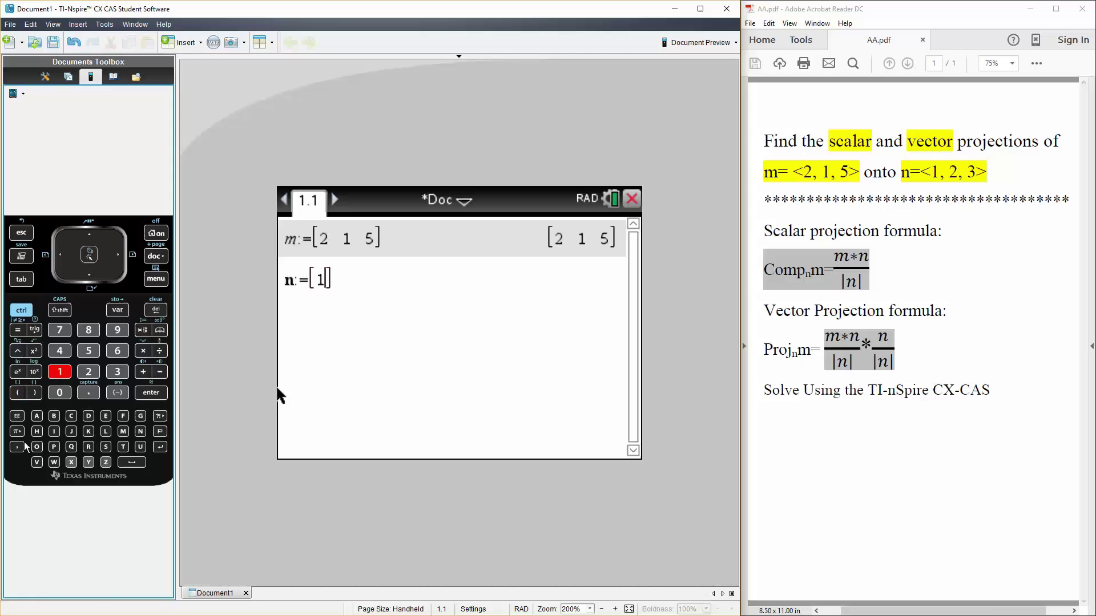
{"action": "type", "text": ",2,"}
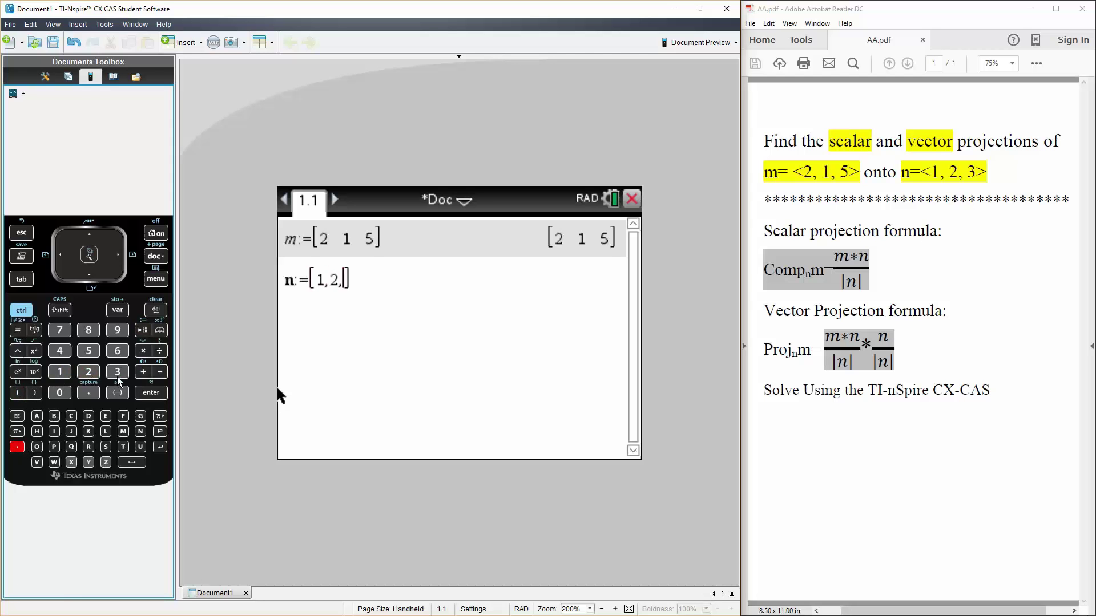
{"action": "type", "text": "3"}
{"action": "key", "text": "Return"}
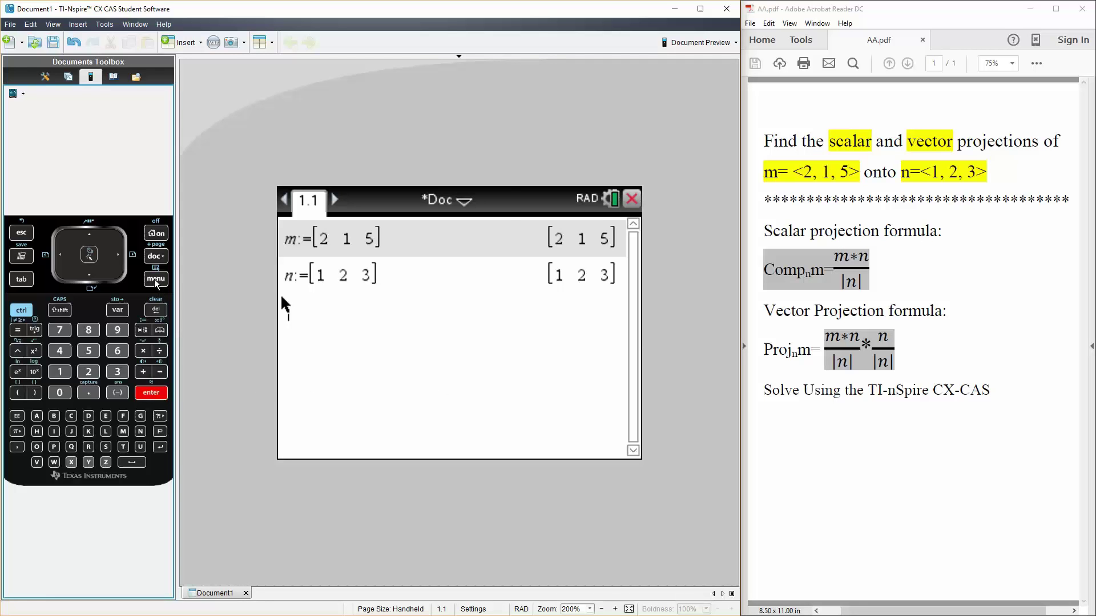
Insert dotP(m,n) from the catalog's vector functions
{"action": "left_click", "coordinate": [156, 279]}
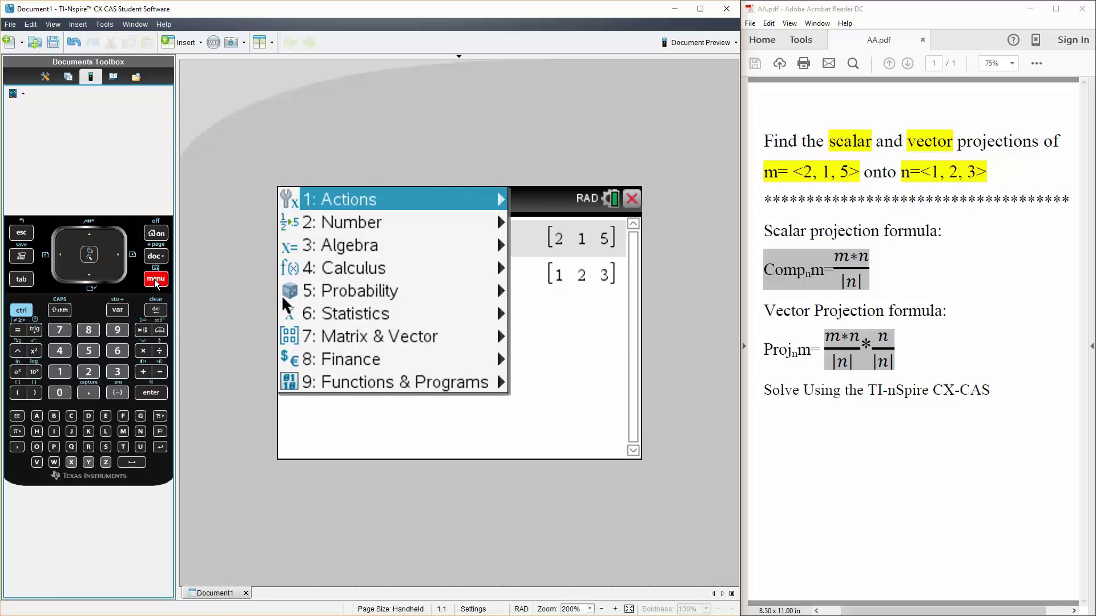
{"action": "left_click", "coordinate": [354, 337]}
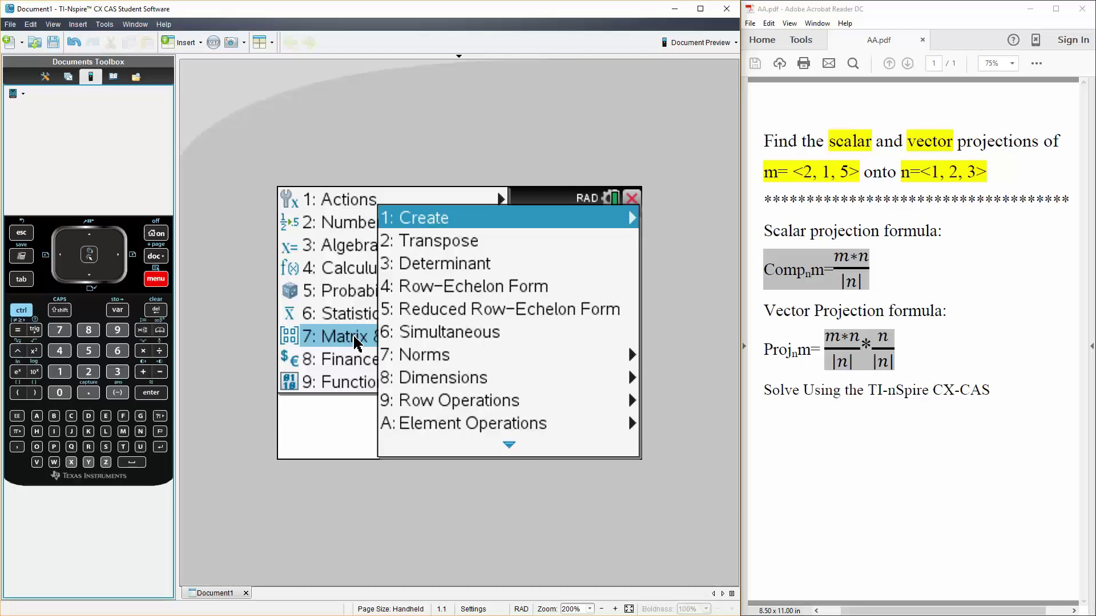
{"action": "left_click", "coordinate": [502, 446]}
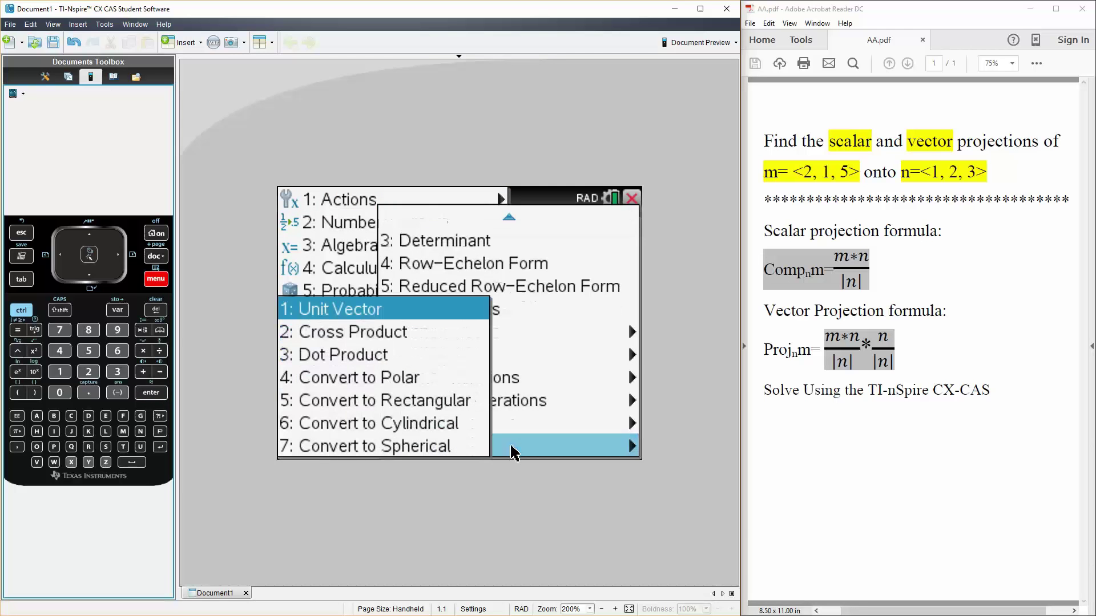
{"action": "left_click", "coordinate": [381, 356]}
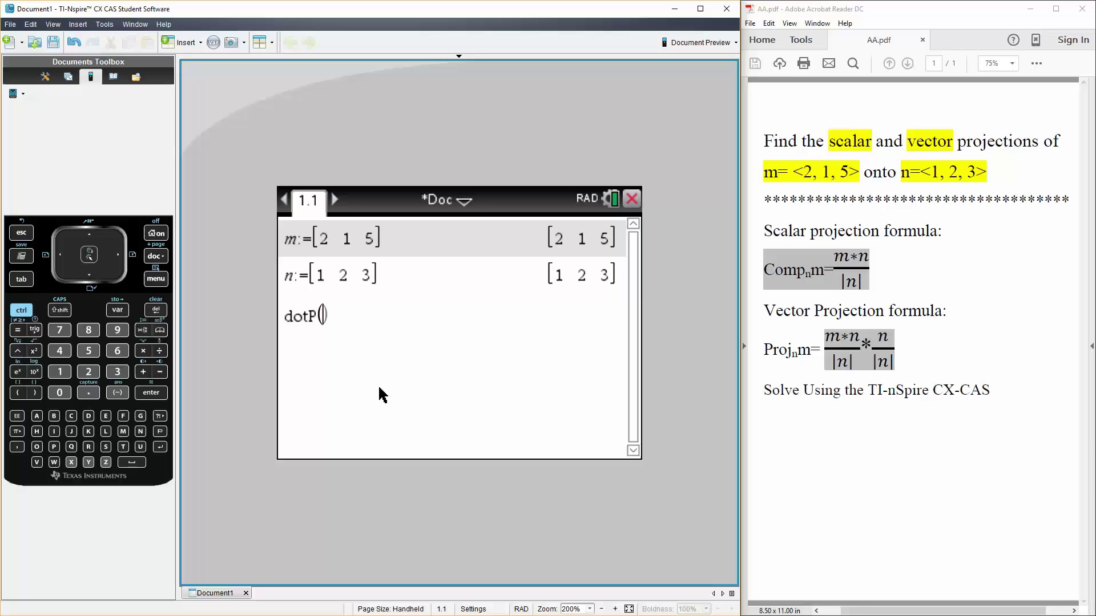
{"action": "type", "text": "m,n"}
{"action": "key", "text": "Right"}
Divide dotP(m,n) by √(1²+2²+3²) and evaluate to get 19√14/14
{"action": "left_click", "coordinate": [159, 352]}
{"action": "left_click", "coordinate": [21, 310]}
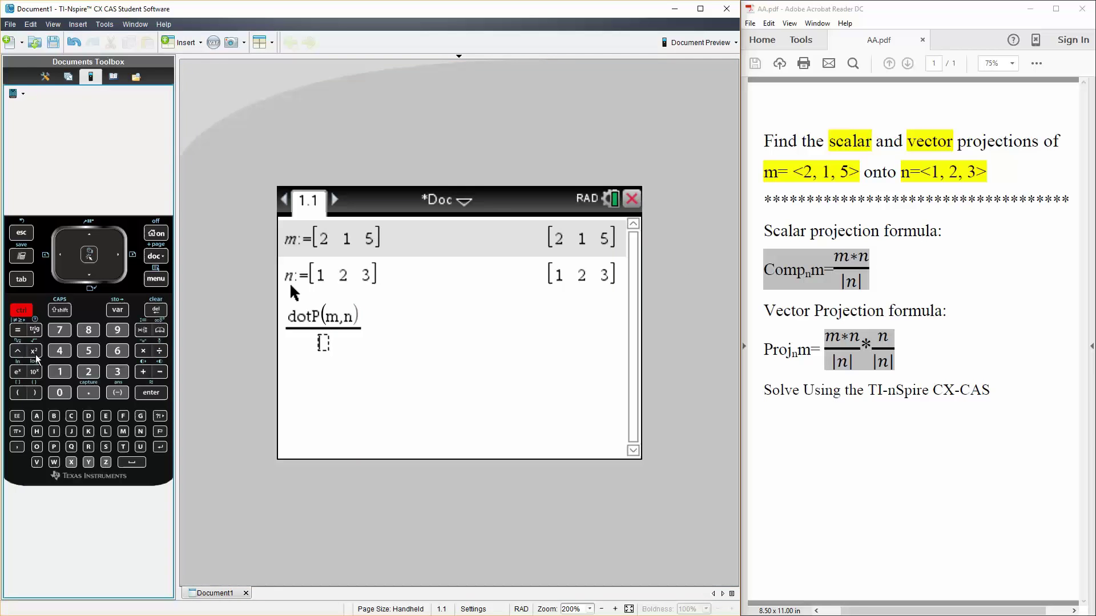
{"action": "left_click", "coordinate": [35, 351]}
{"action": "type", "text": "1^2"}
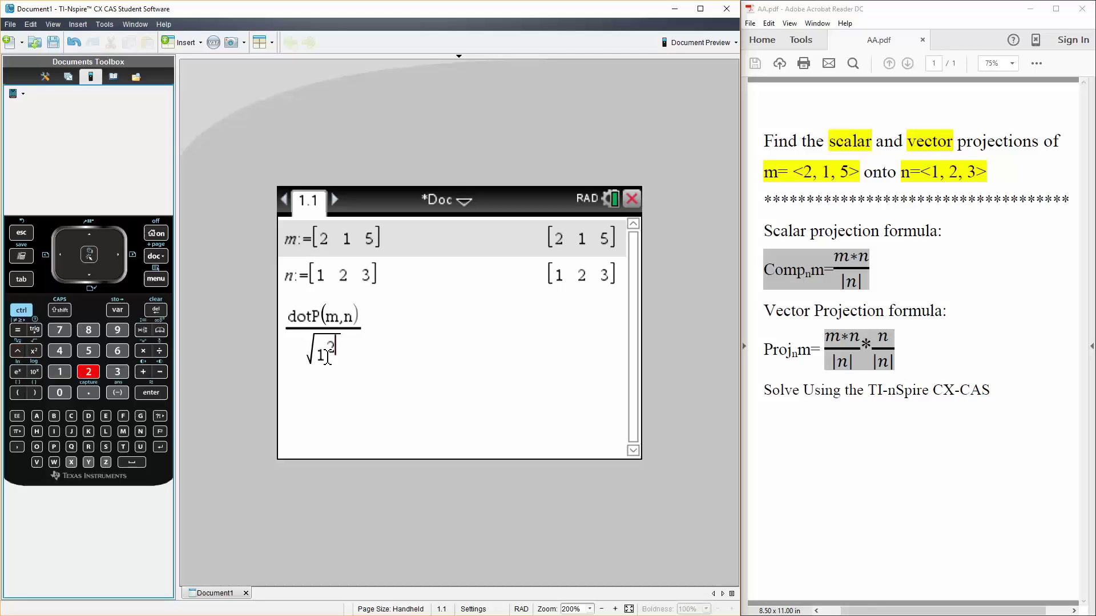
{"action": "key", "text": "Right"}
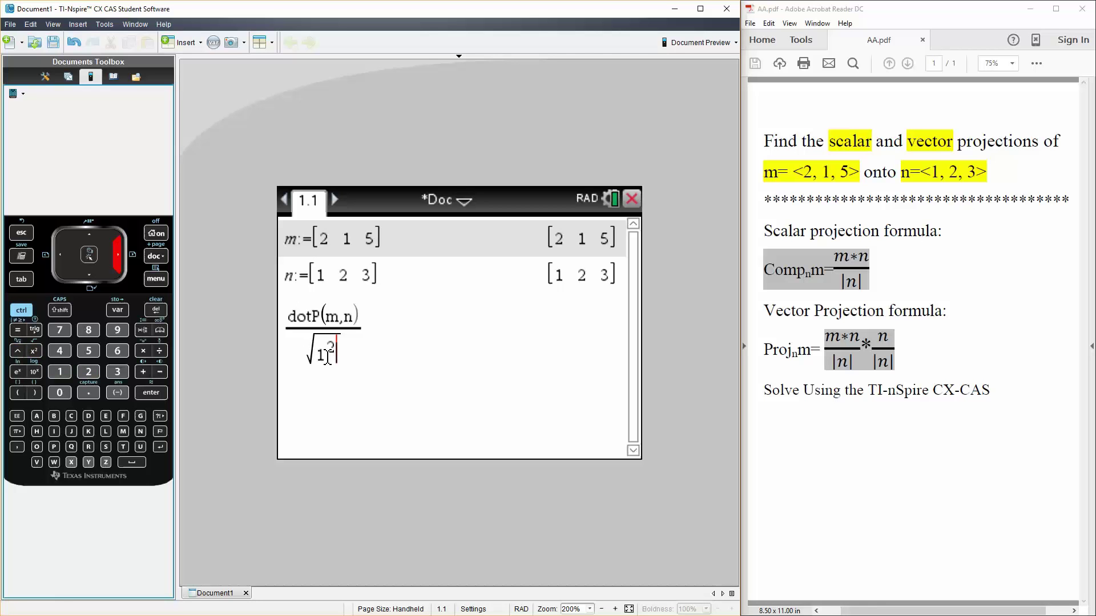
{"action": "type", "text": "+2^2"}
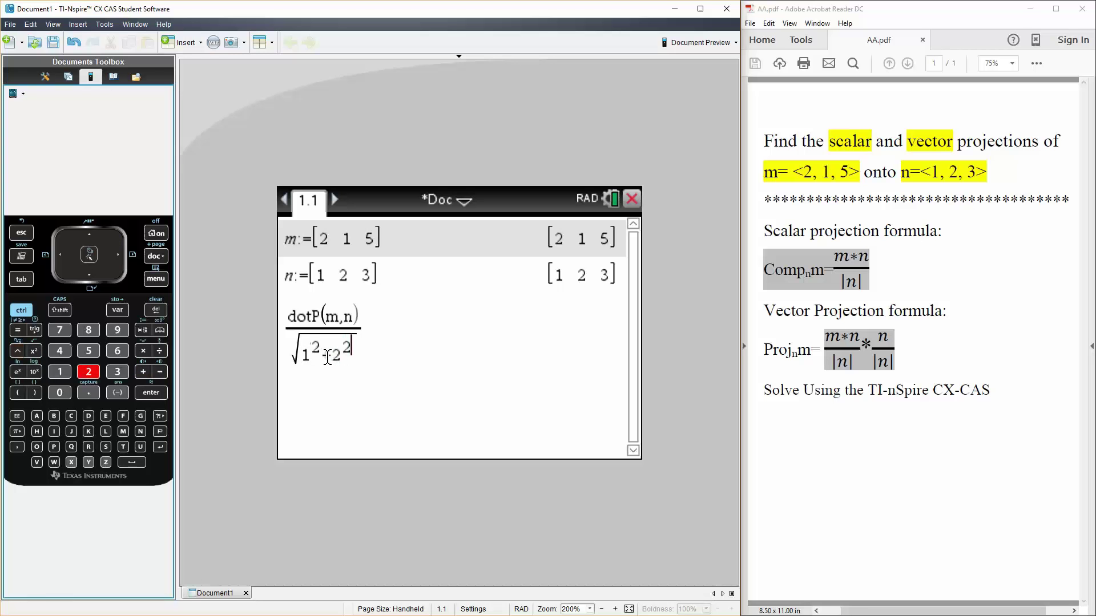
{"action": "key", "text": "Right"}
{"action": "type", "text": "+3"}
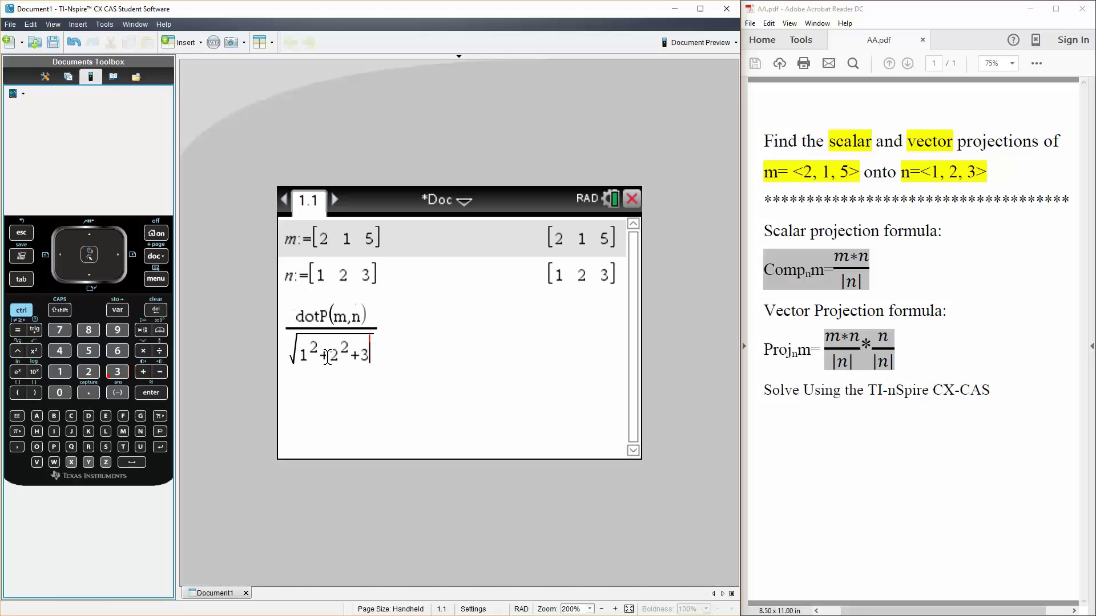
{"action": "type", "text": "^2"}
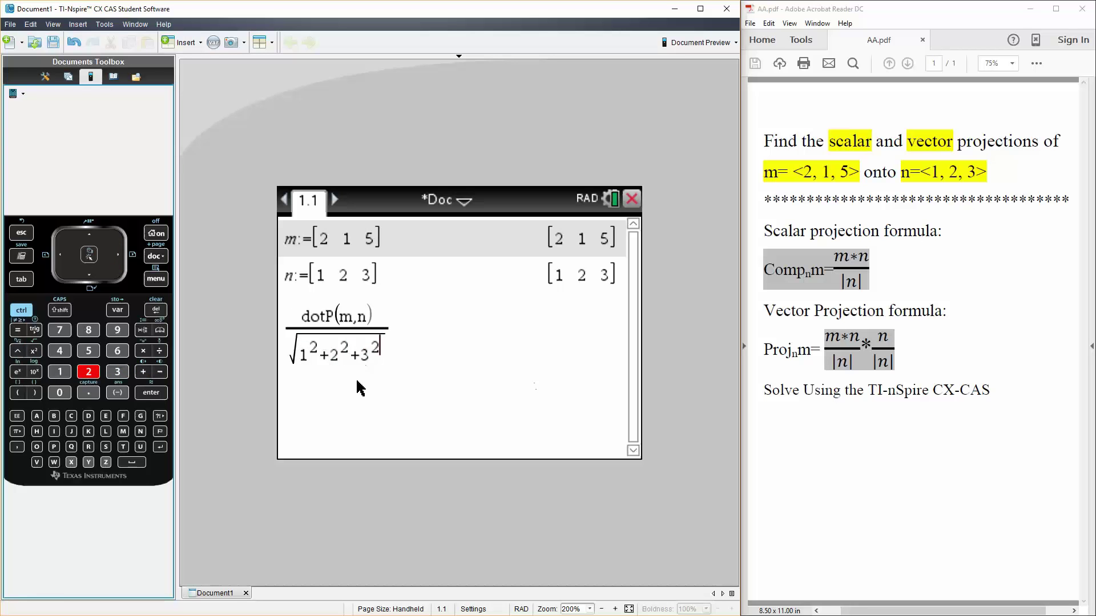
{"action": "left_click", "coordinate": [470, 340]}
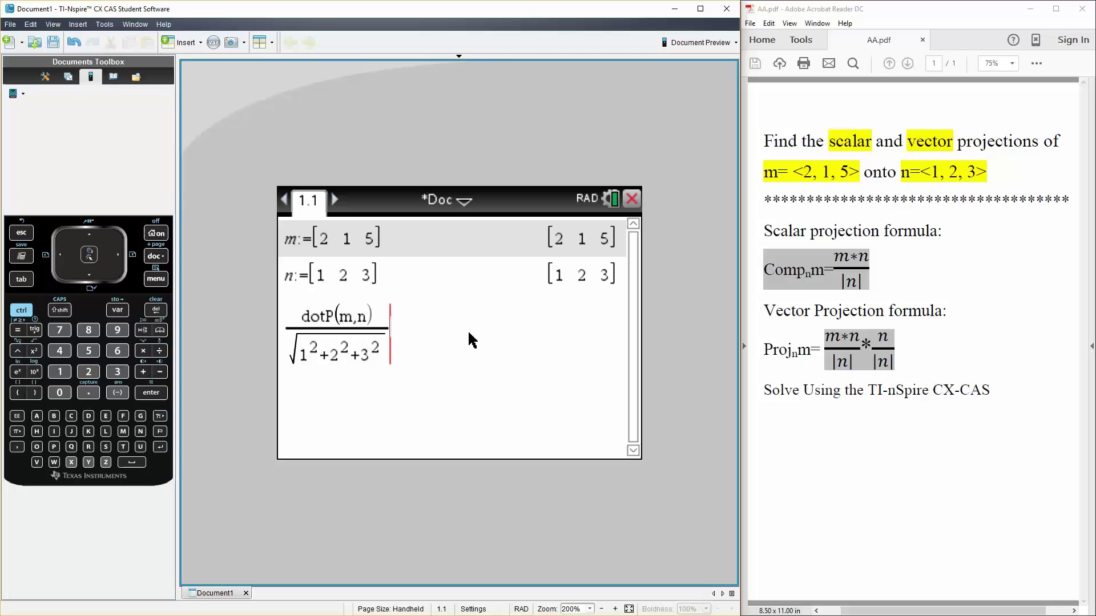
{"action": "key", "text": "Return"}
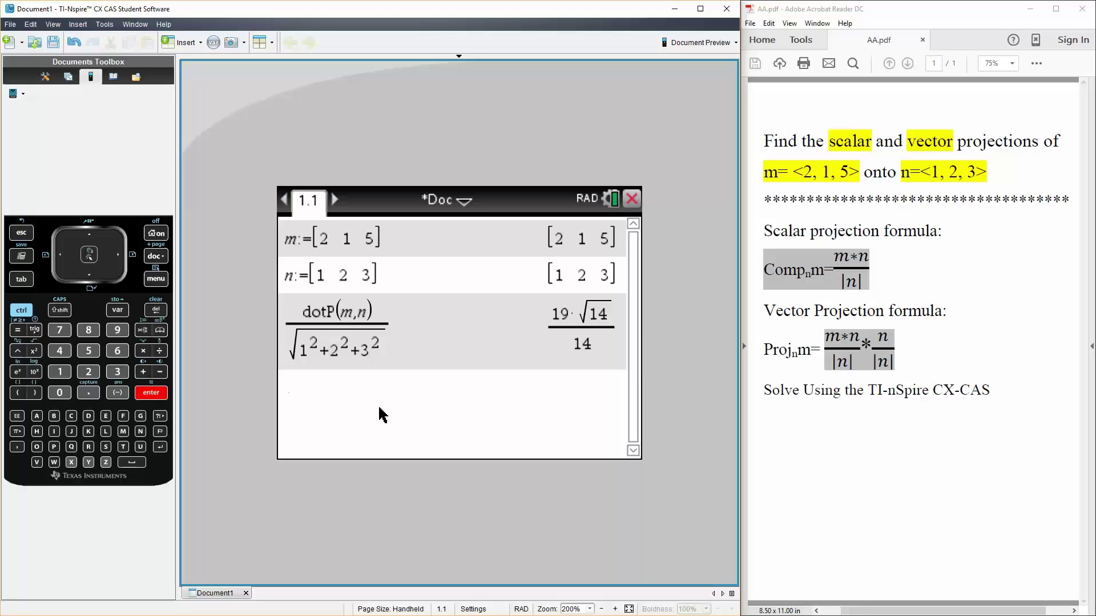
Paste 19√14/14 from history and build a fraction with [1 2 3] as numerator
{"action": "key", "text": "Up"}
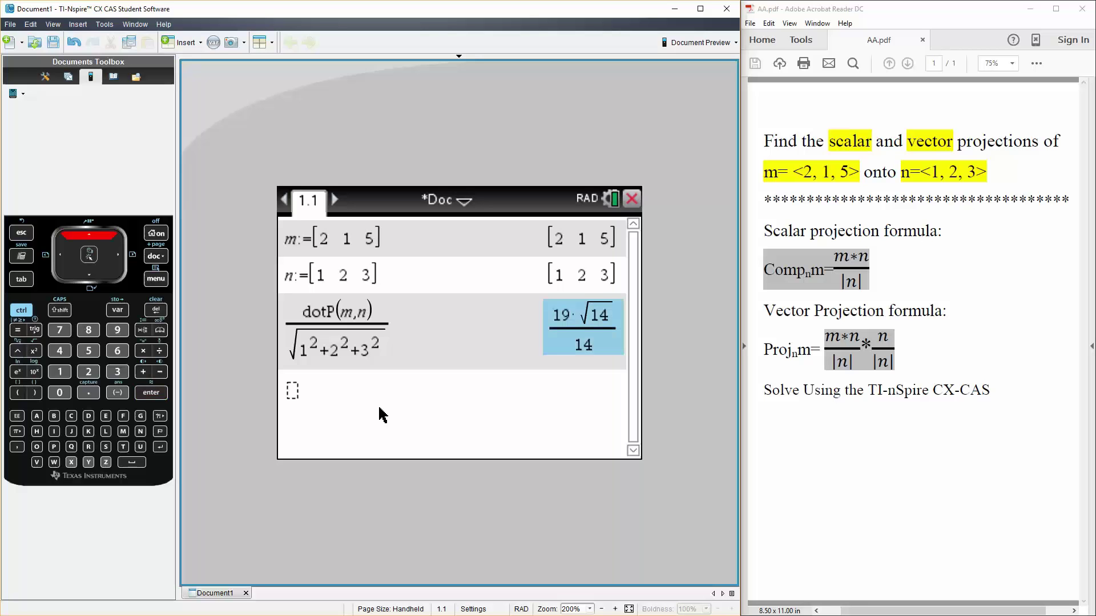
{"action": "key", "text": "Return"}
{"action": "type", "text": "*"}
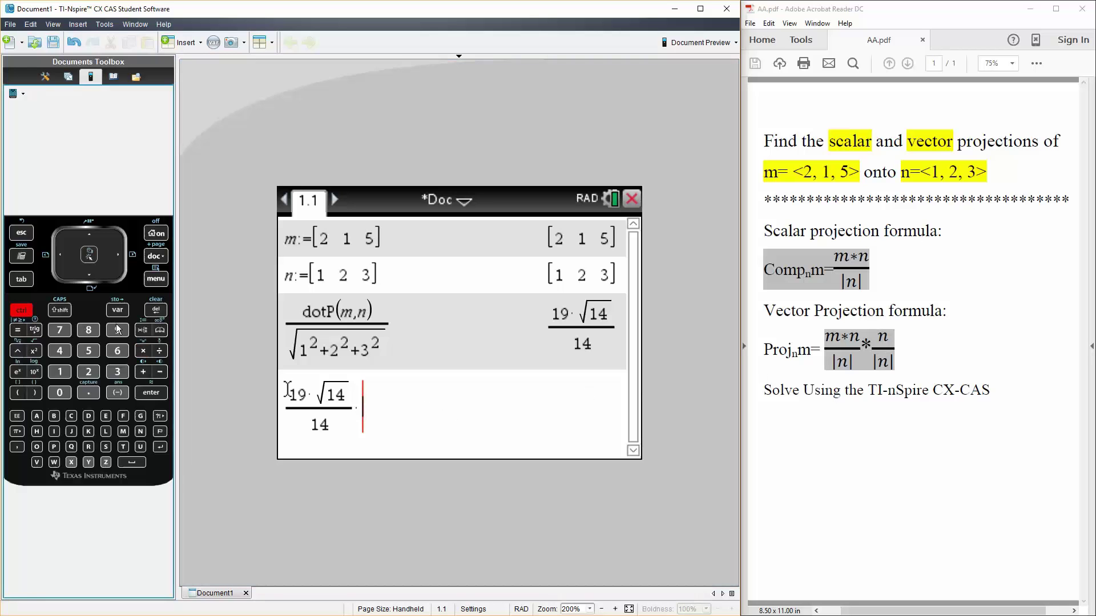
{"action": "type", "text": "/□"}
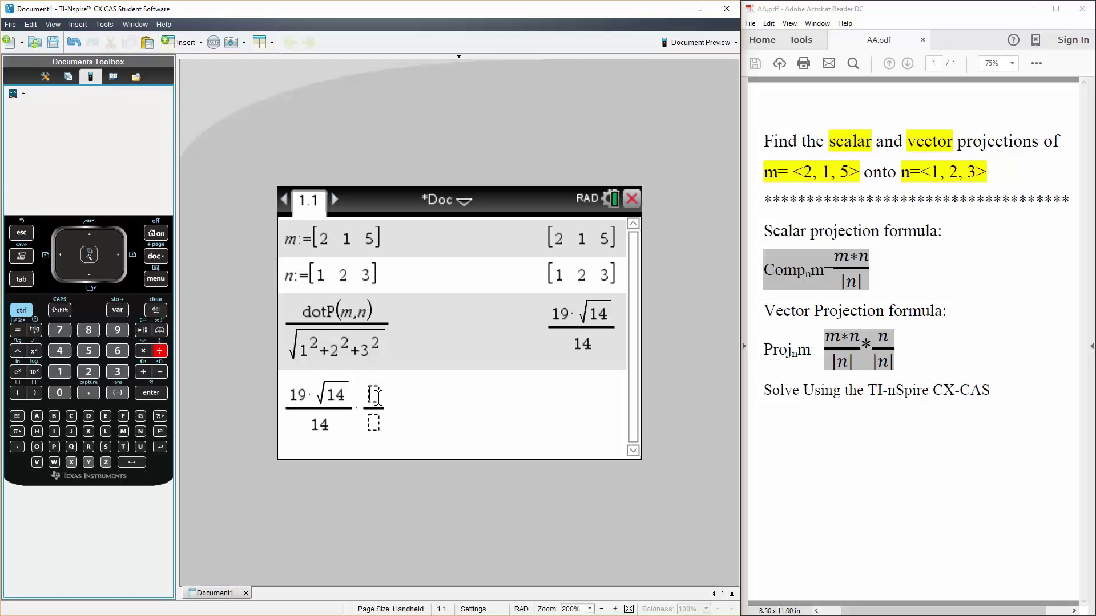
{"action": "key", "text": "Up"}
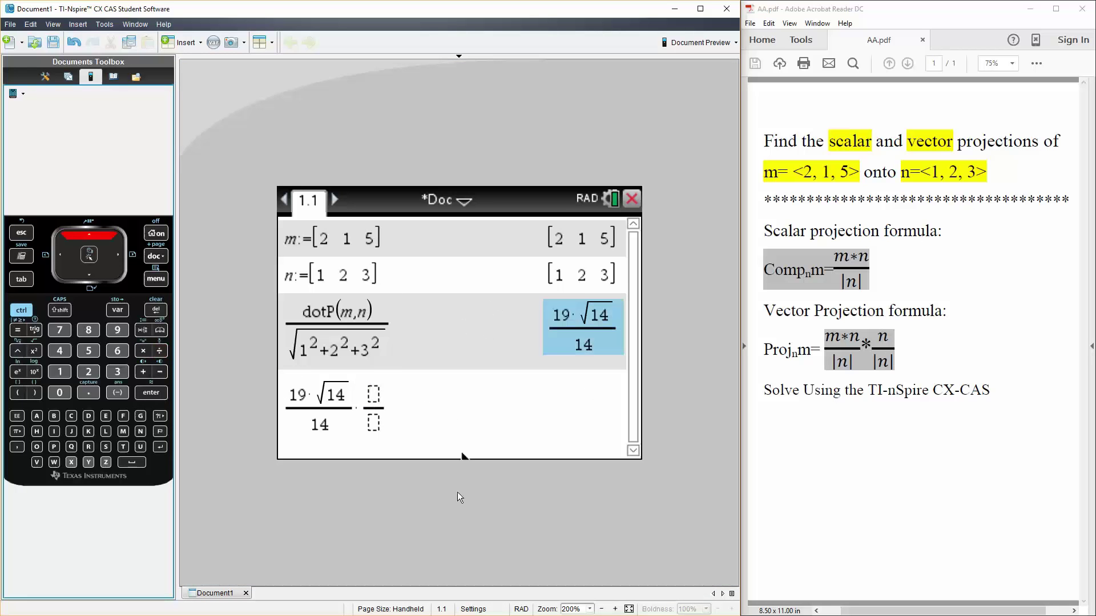
{"action": "key", "text": "Up"}
{"action": "key", "text": "Return"}
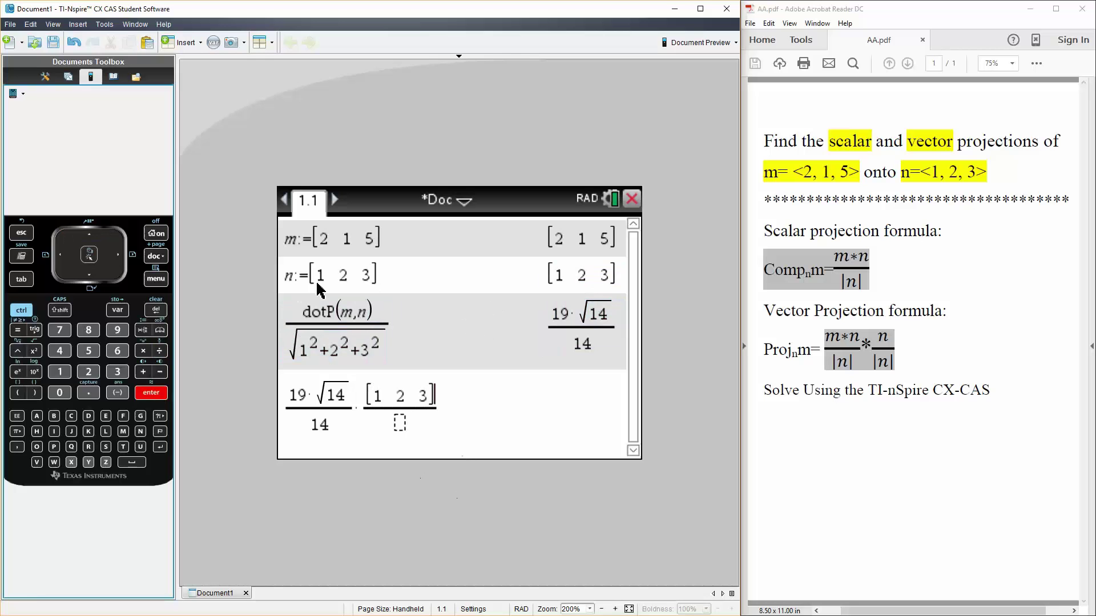
Put √14 in the denominator and evaluate to get [19/14 19/7 57/14]
{"action": "left_click", "coordinate": [399, 424]}
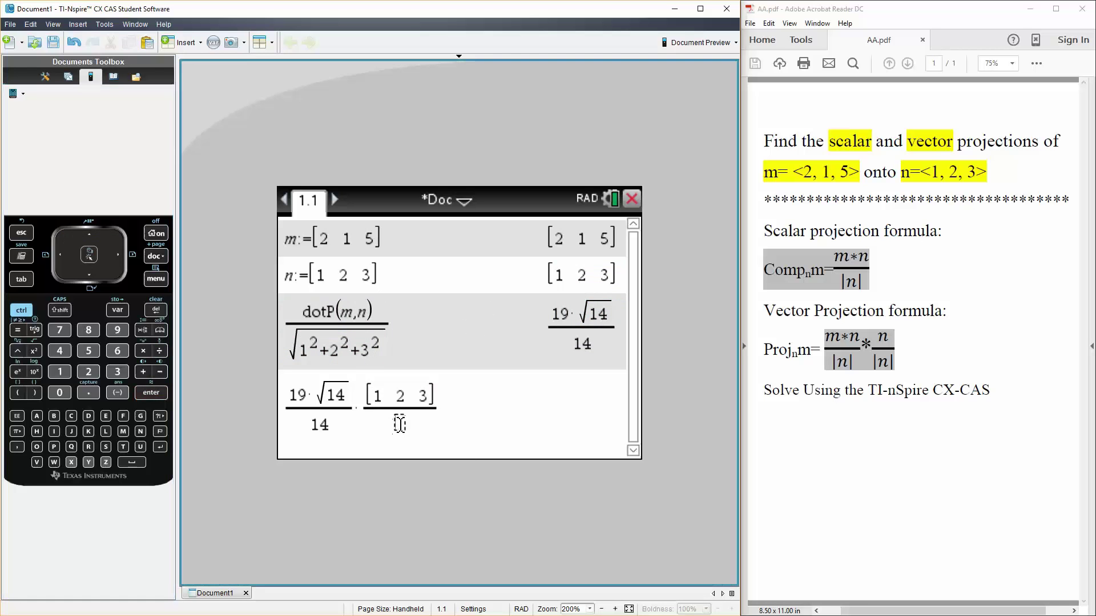
{"action": "left_click", "coordinate": [25, 313]}
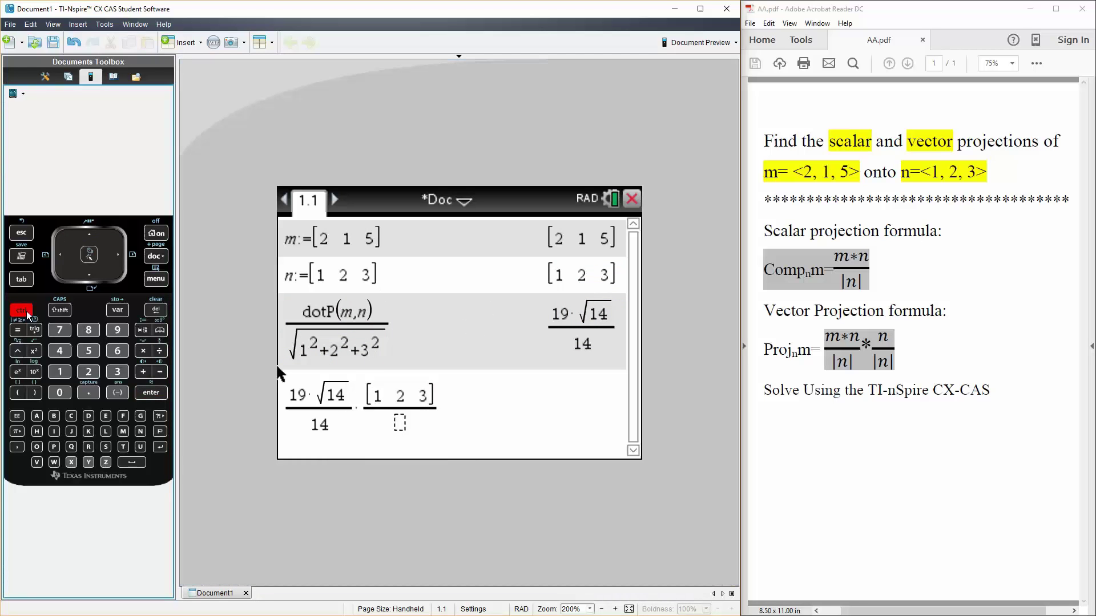
{"action": "left_click", "coordinate": [35, 350]}
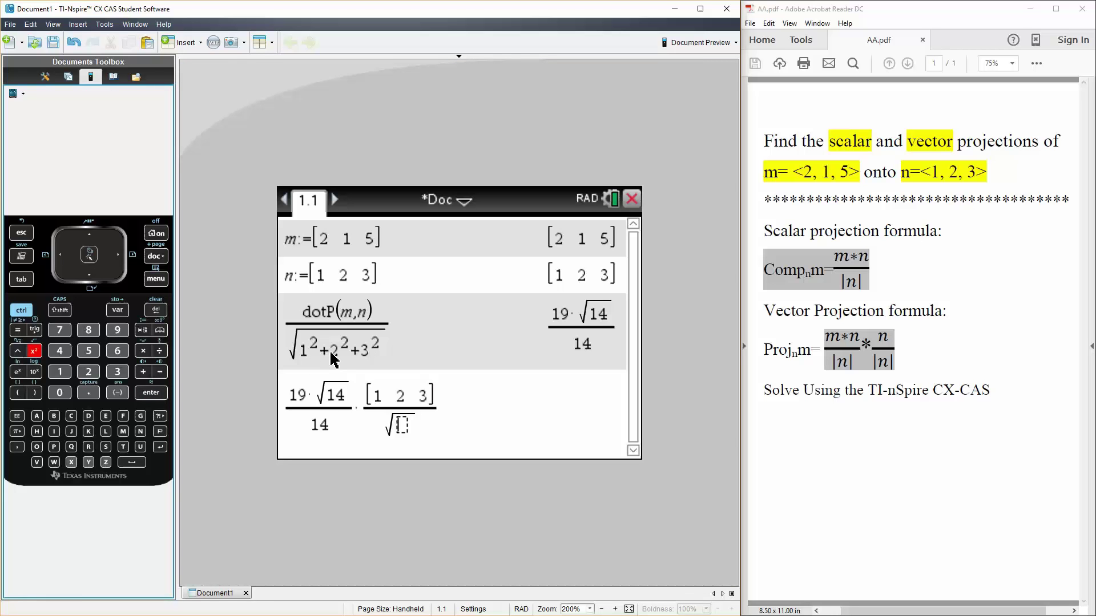
{"action": "type", "text": "14"}
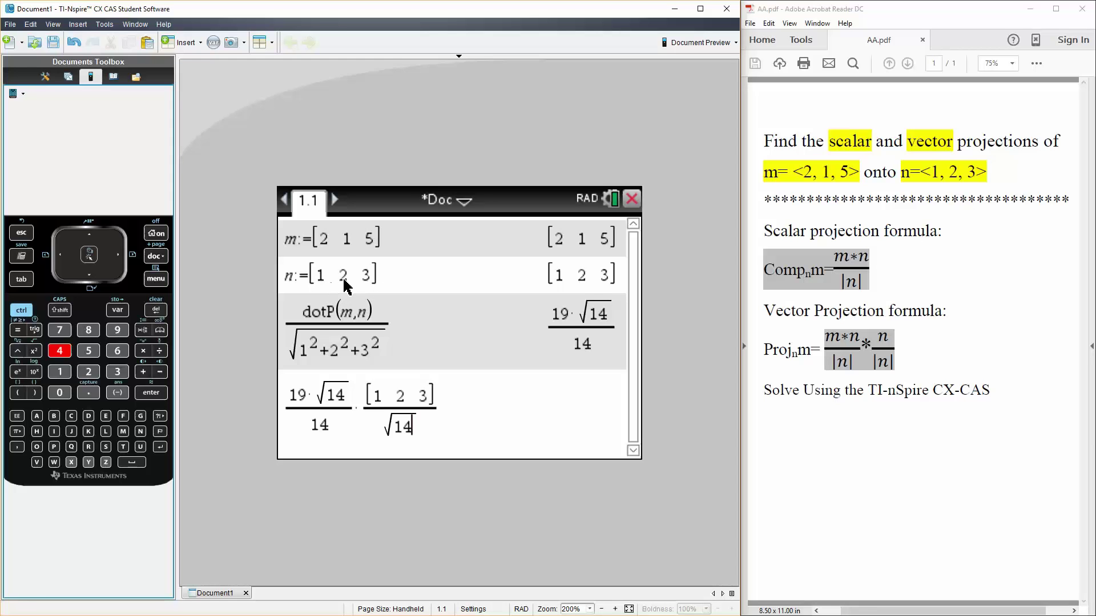
{"action": "left_click", "coordinate": [462, 429]}
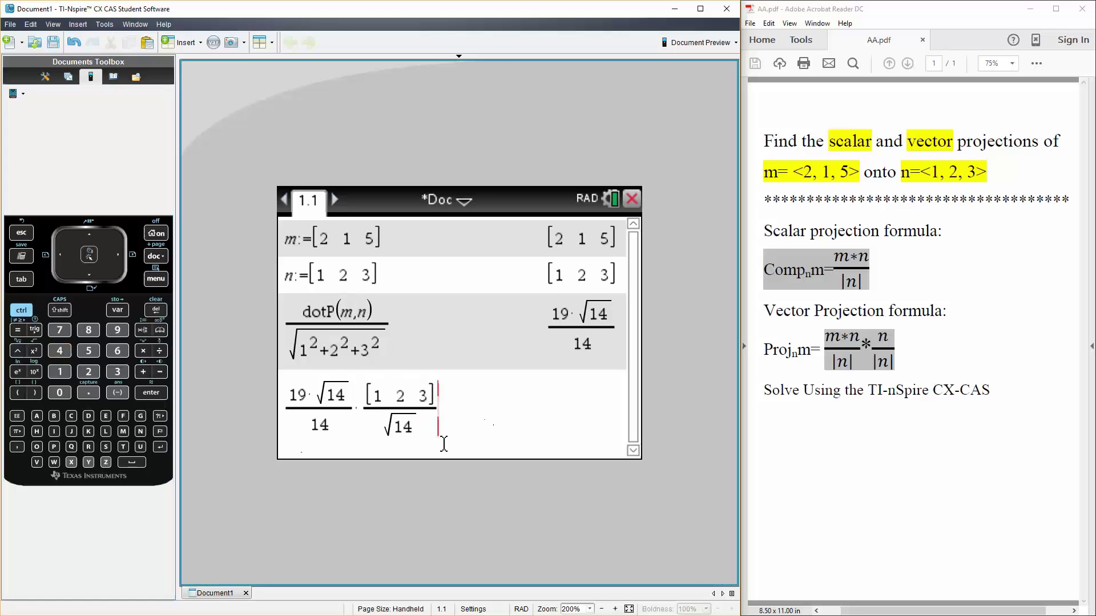
{"action": "key", "text": "Return"}
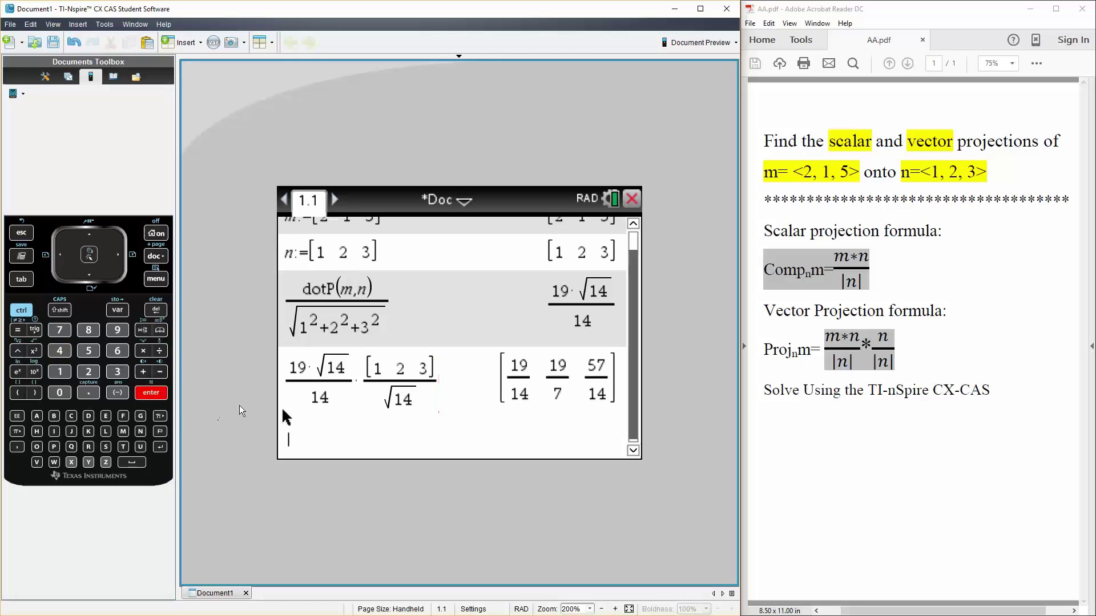